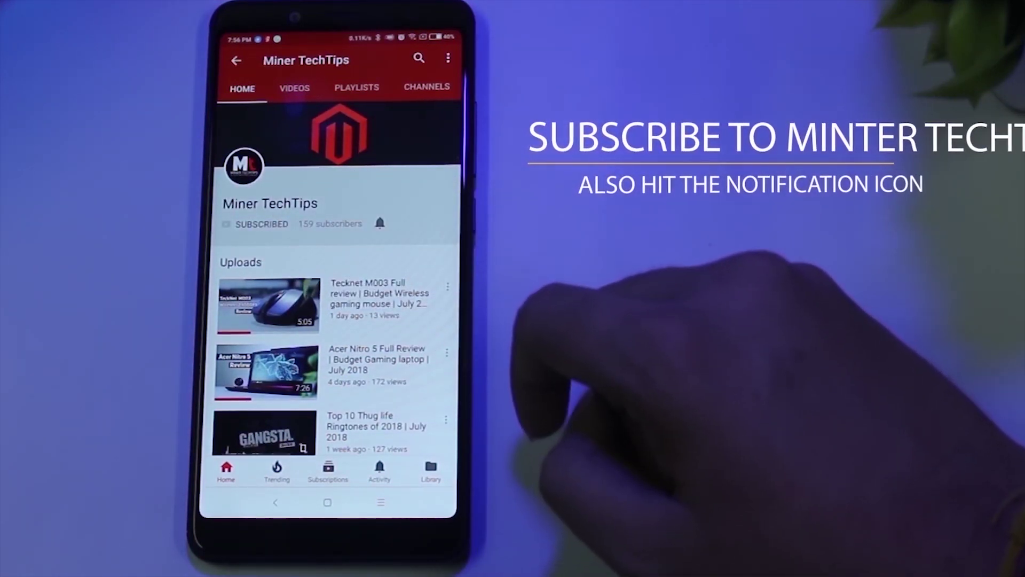
Search for gpedit.msc and launch the 'Edit group policy' result
click(379, 223)
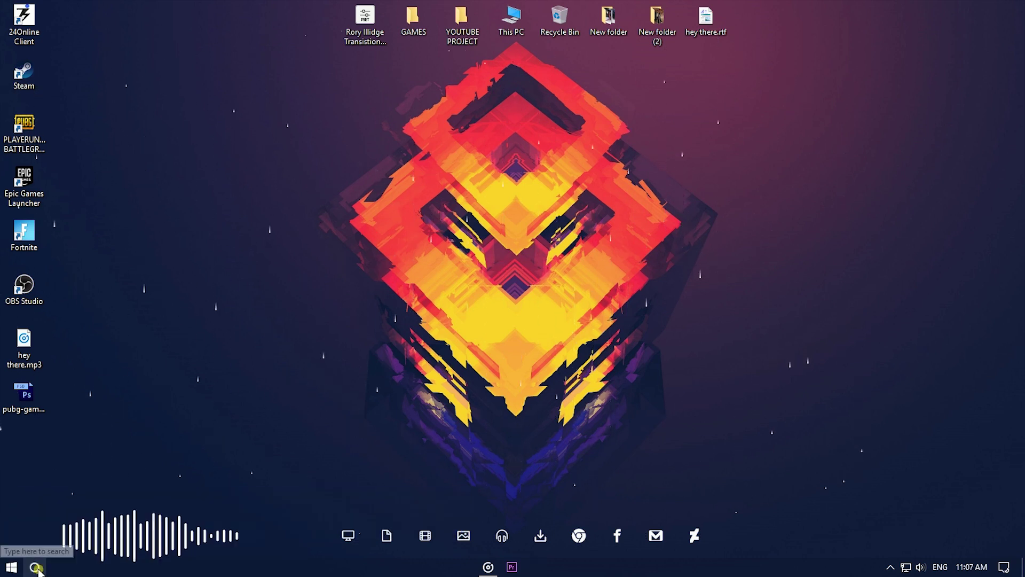
click(36, 567)
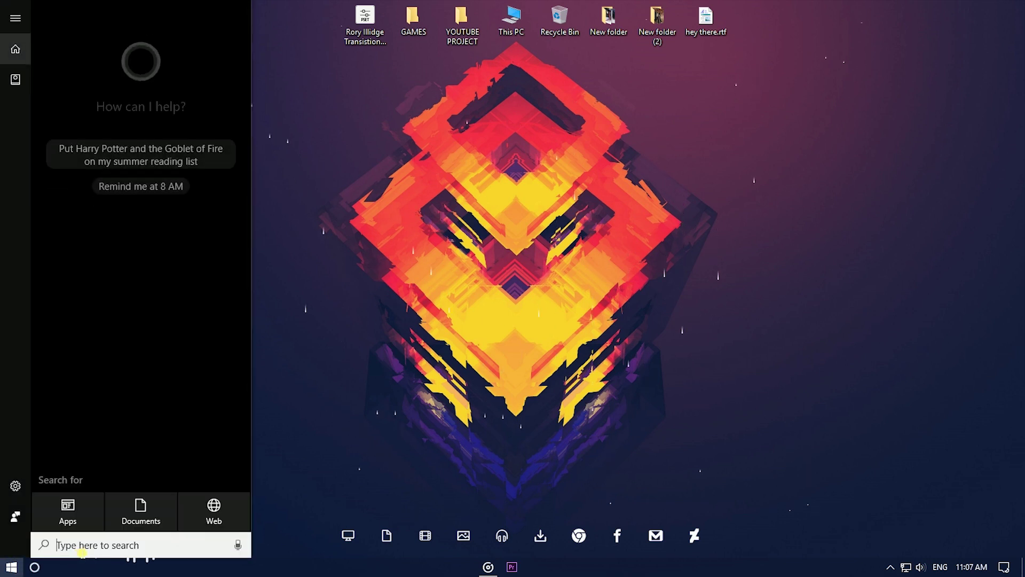
text(gpedit)
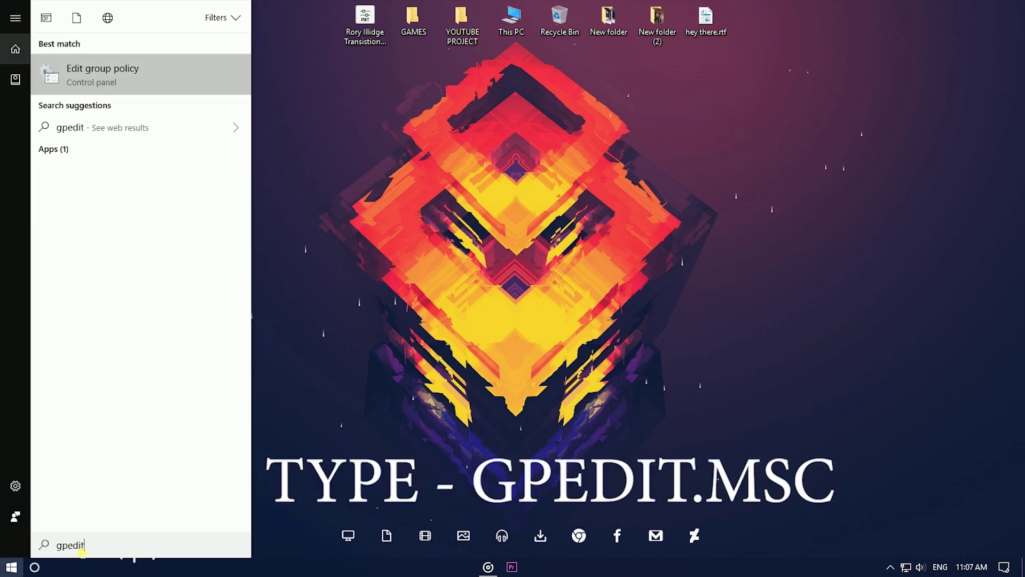
text(.msc)
click(97, 78)
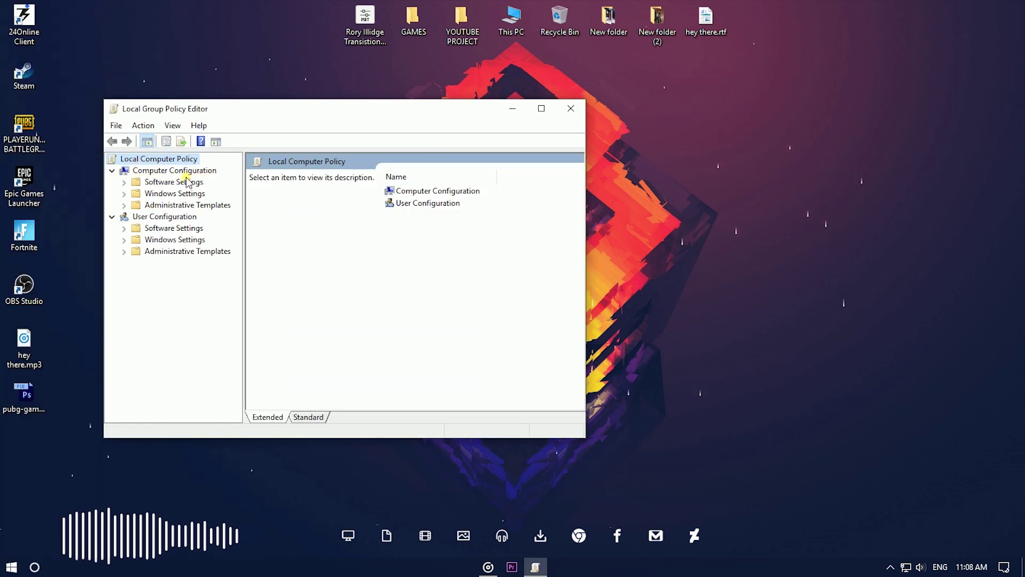
Expand Administrative Templates > Windows Components and maximize the editor window
double_click(183, 205)
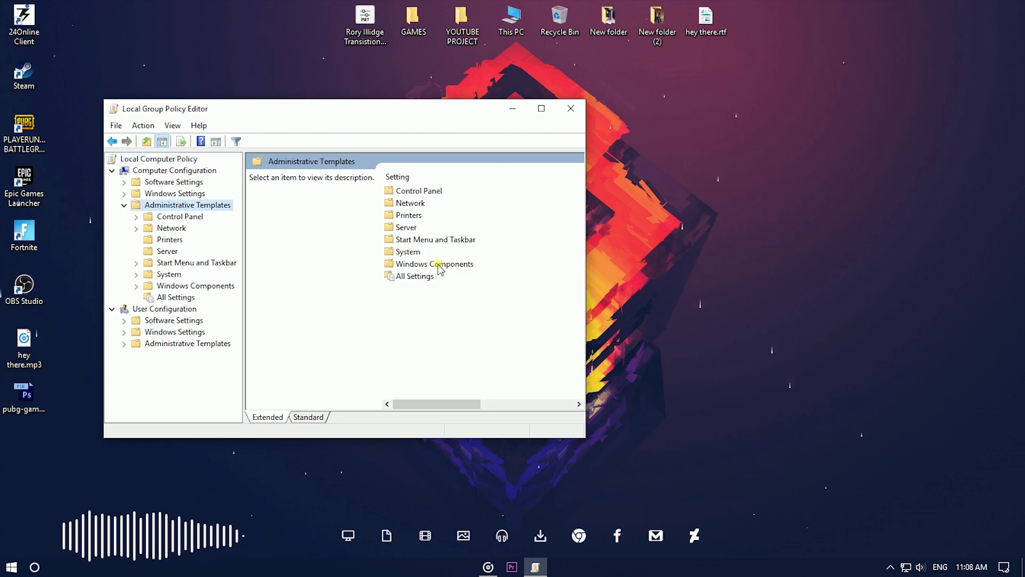
double_click(436, 265)
scroll(468, 299, down, 2)
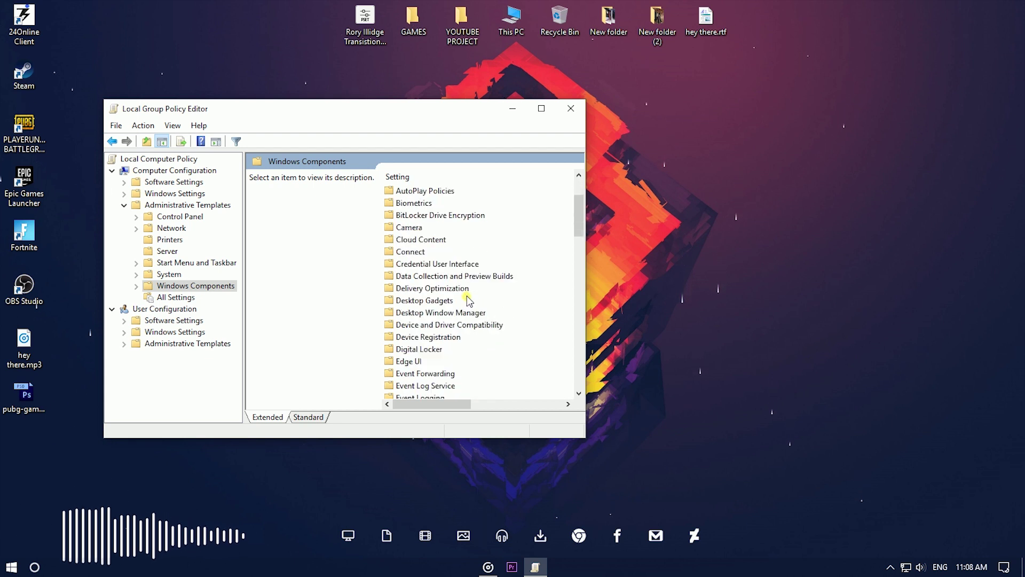
scroll(468, 299, down, 3)
scroll(468, 298, down, 2)
scroll(467, 299, down, 1)
scroll(468, 299, down, 2)
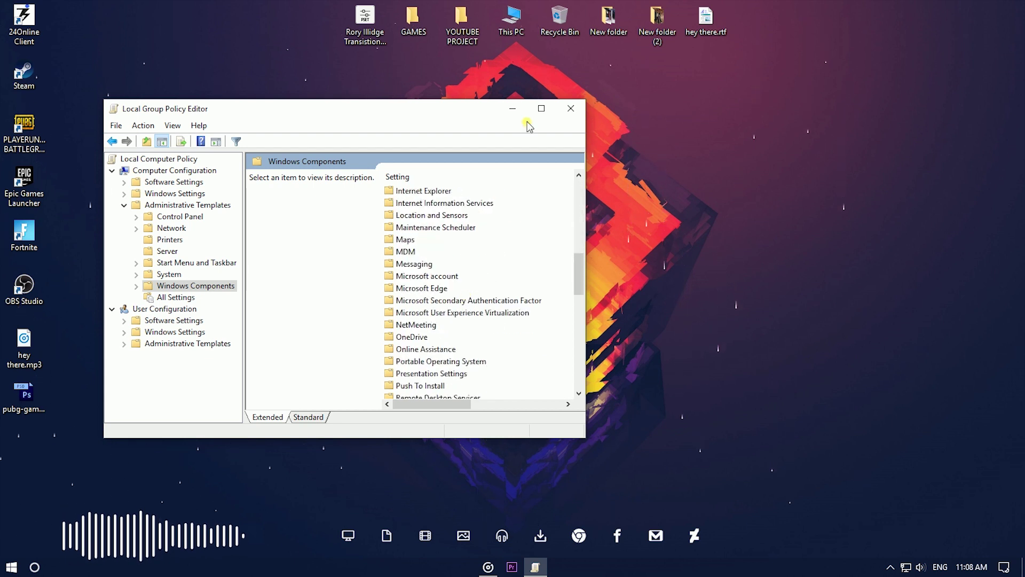
click(541, 108)
scroll(402, 327, down, 1)
scroll(401, 327, down, 1)
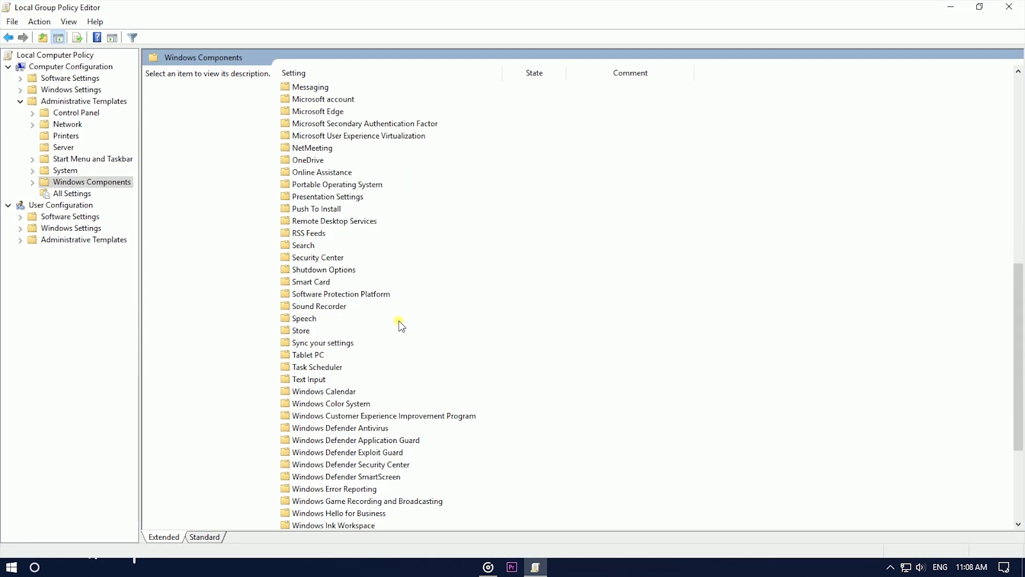
scroll(400, 325, down, 3)
scroll(401, 333, down, 2)
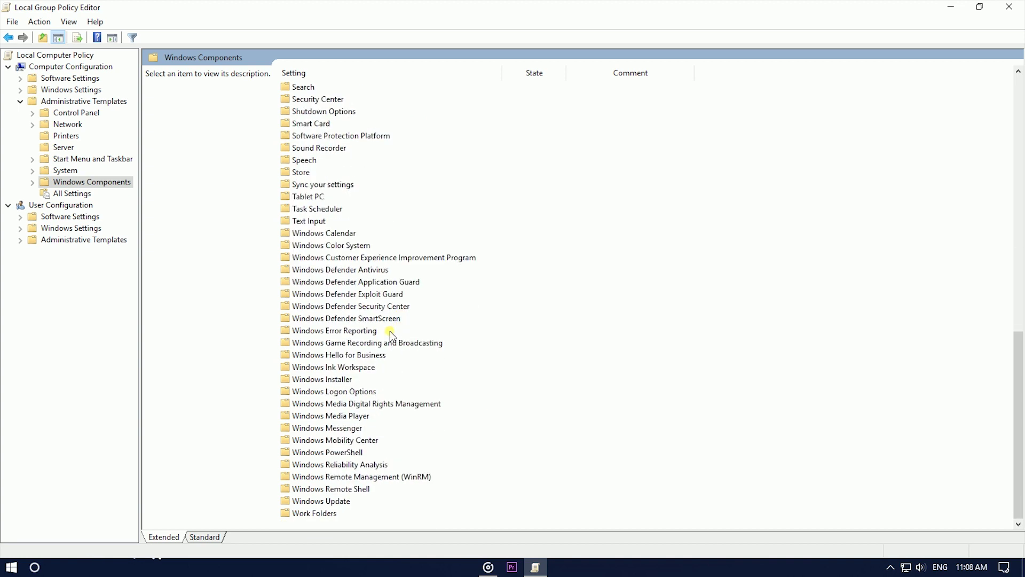
Open the Windows Defender Antivirus folder and its 'Turn off Windows Defender Antivirus' policy
click(295, 272)
double_click(364, 270)
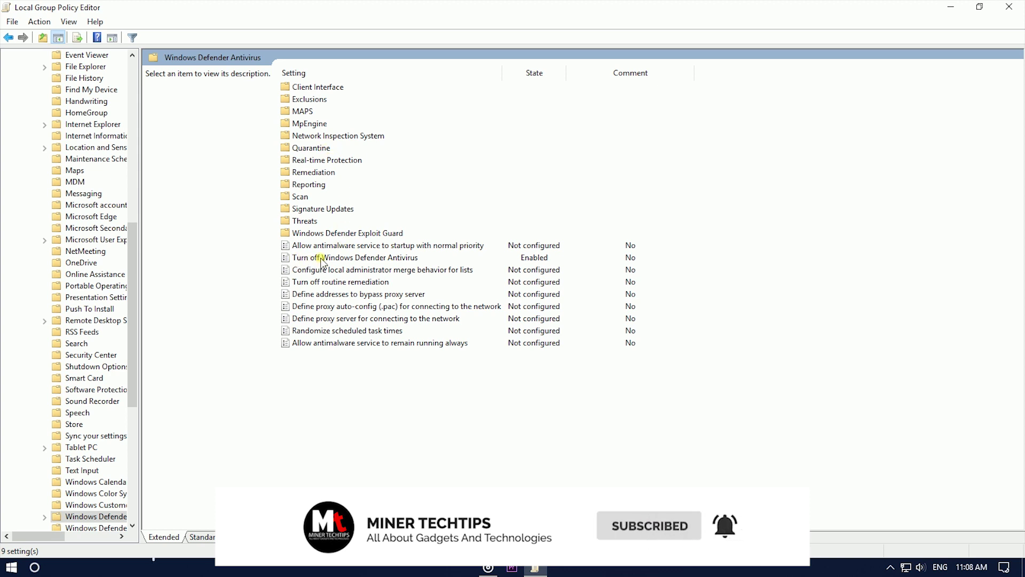
click(362, 261)
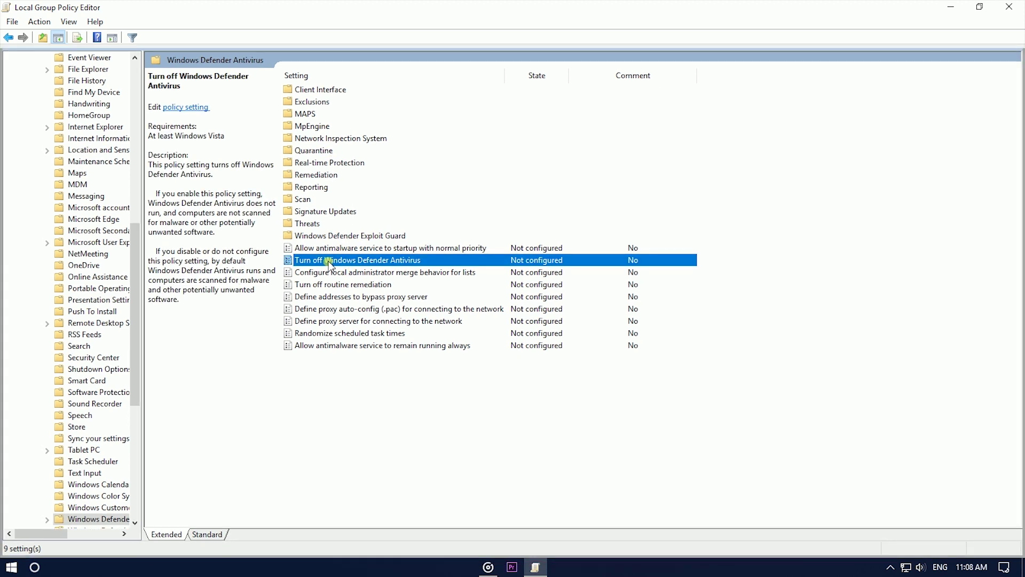
double_click(329, 264)
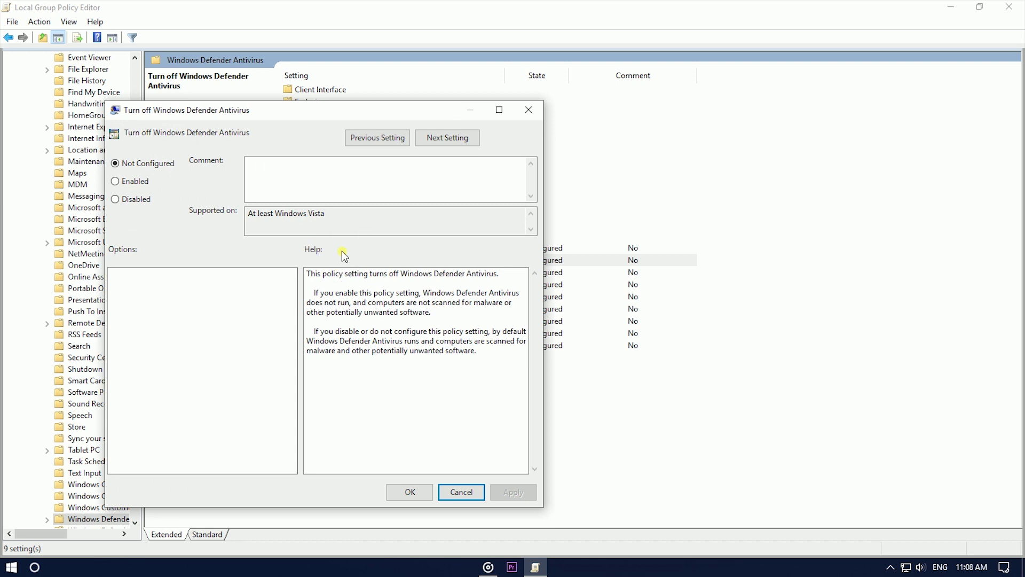
Set 'Turn off Windows Defender Antivirus' to Enabled, apply it, and close the editor
click(115, 181)
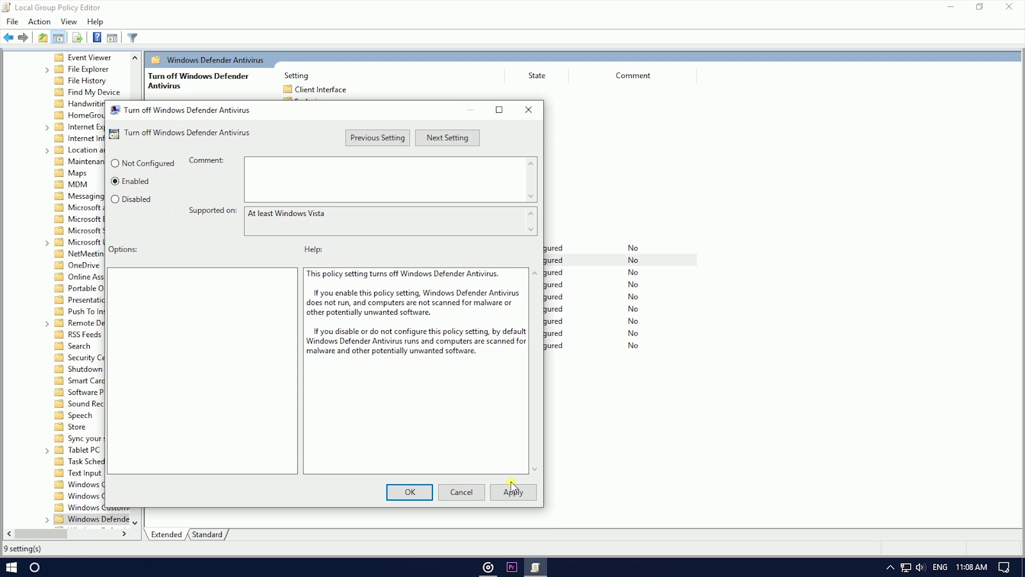
click(509, 498)
click(408, 492)
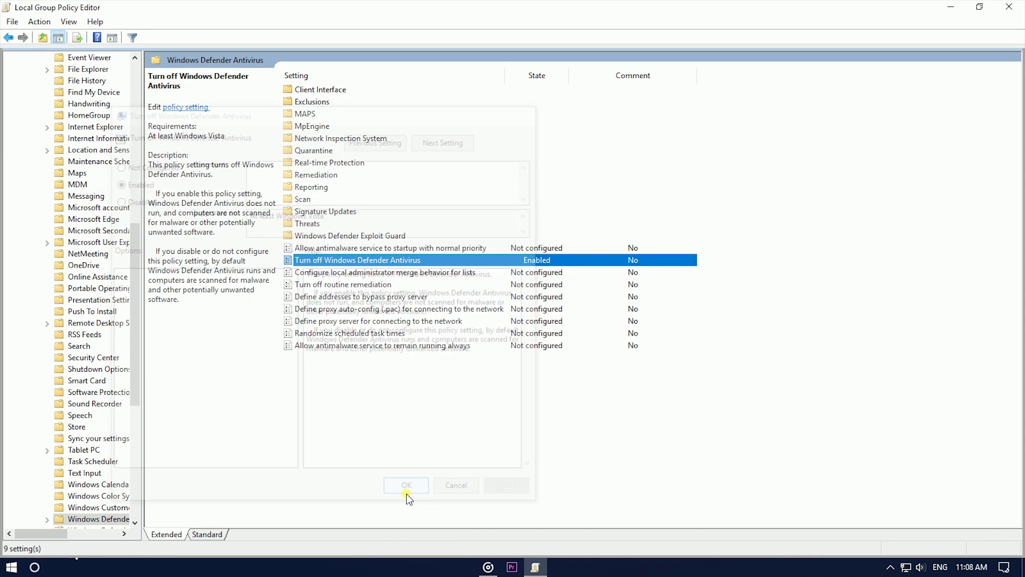
click(1009, 6)
Check Virus & threat protection under Update & Security > Windows Security, then refresh the desktop
click(1003, 566)
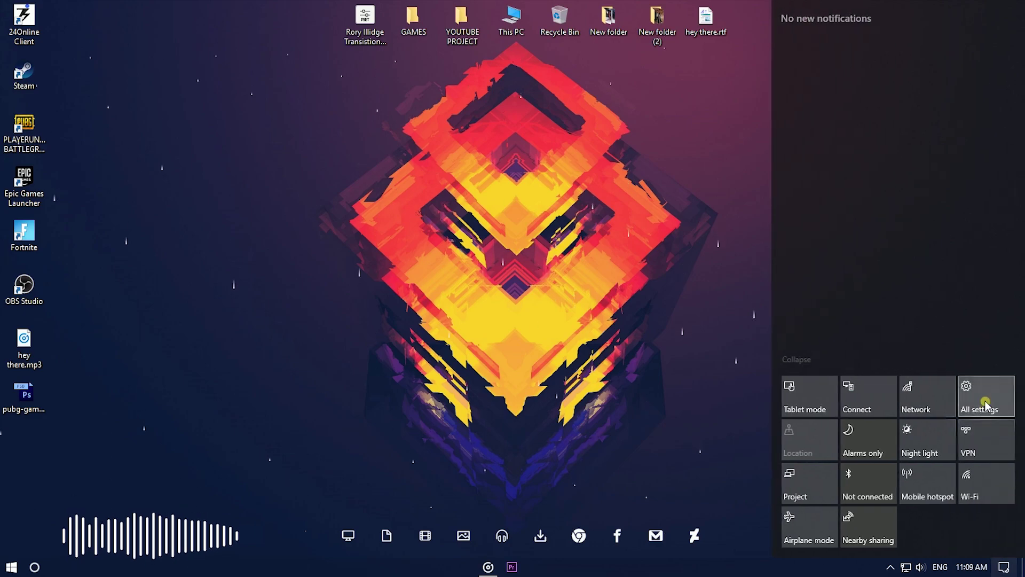
click(985, 404)
click(598, 374)
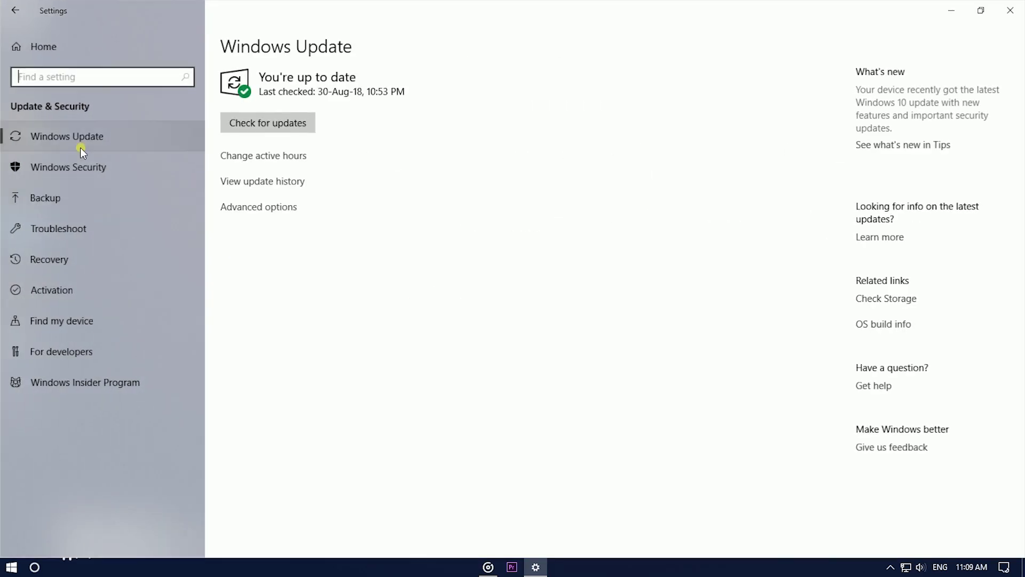
click(78, 167)
click(342, 110)
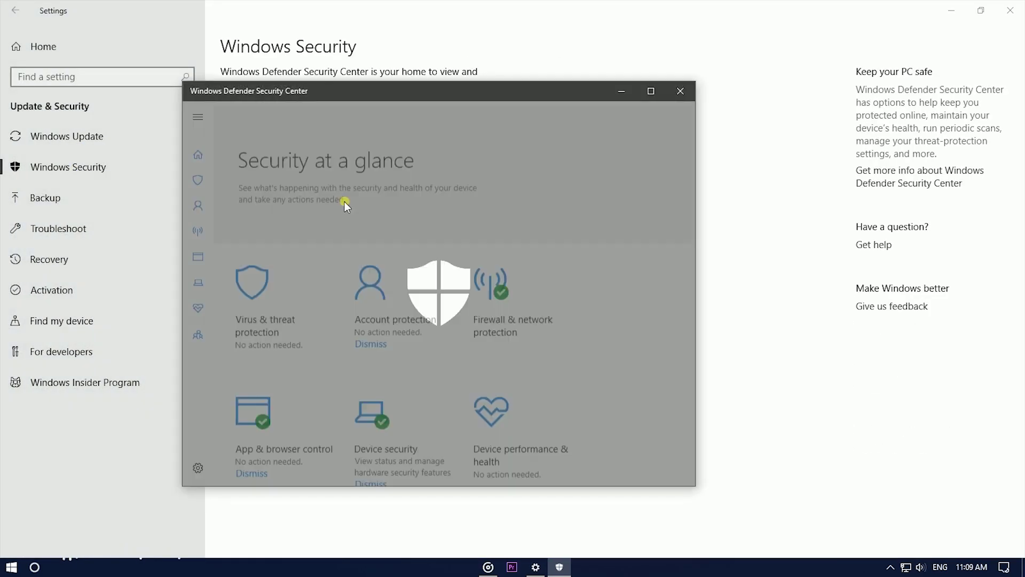
scroll(316, 393, down, 2)
click(302, 223)
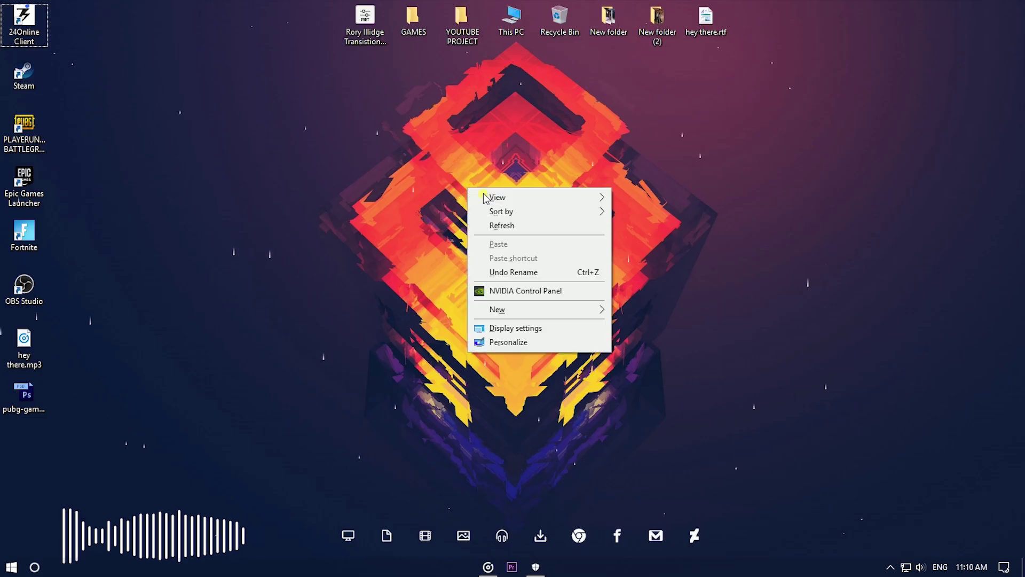
click(541, 256)
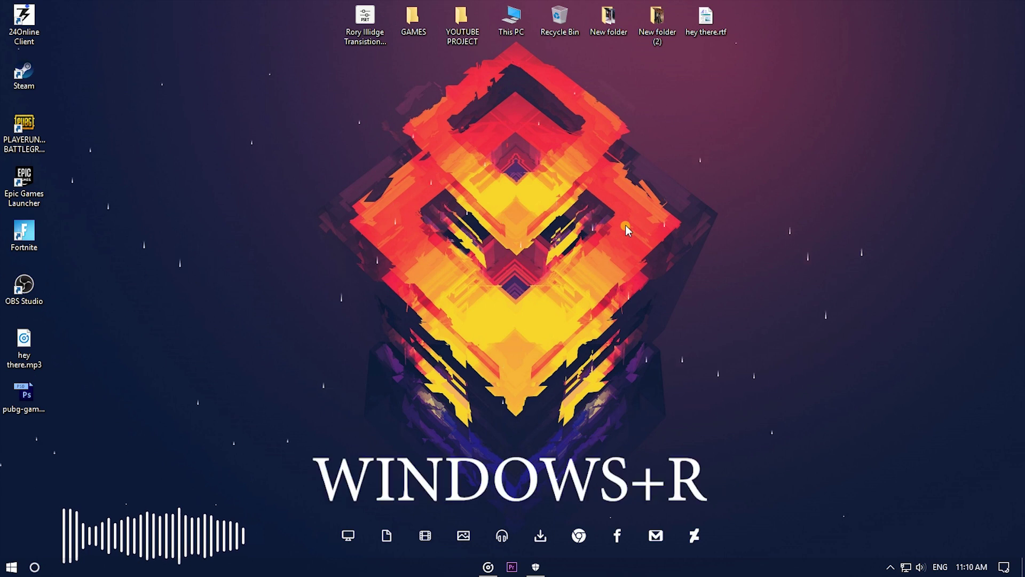
Run regedit from the Win+R box and drag the Registry Editor window larger
key(super+r)
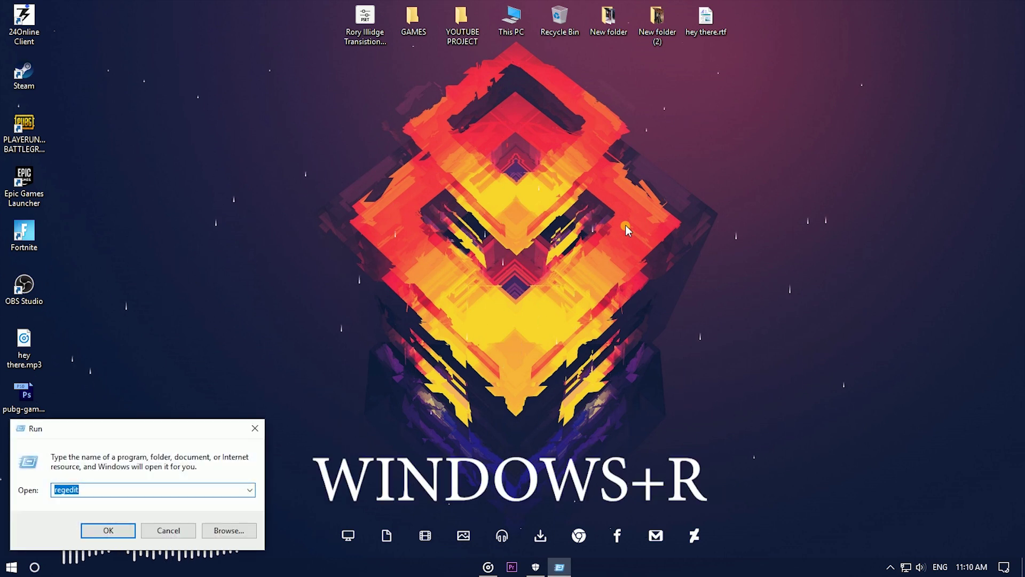
key(BackSpace)
text(r)
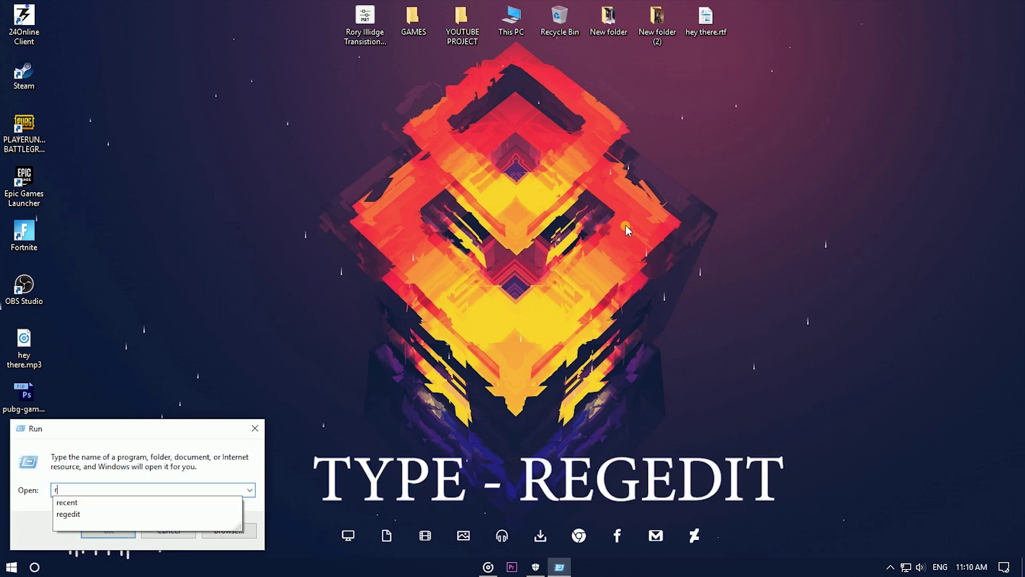
text(eged)
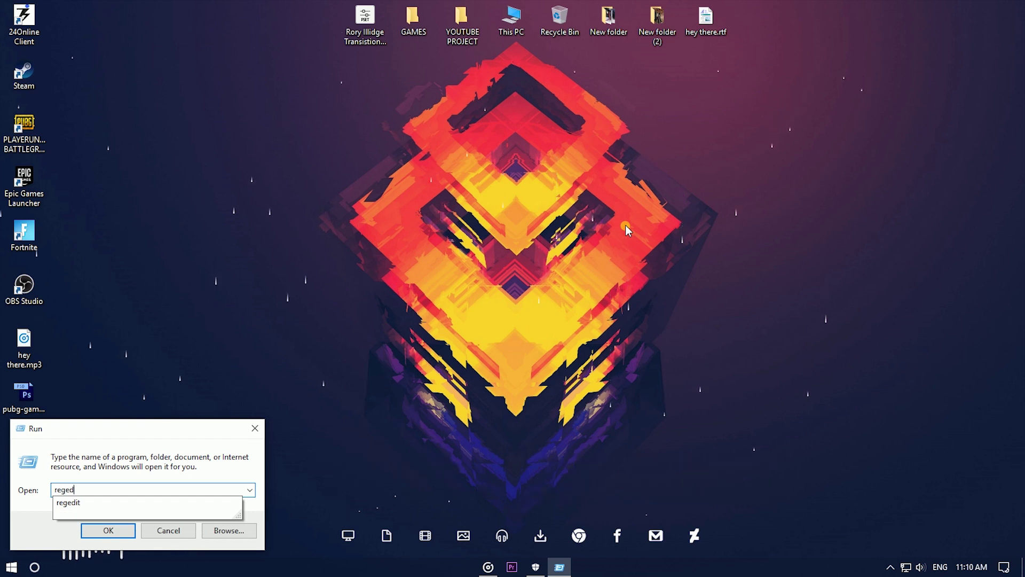
text(it)
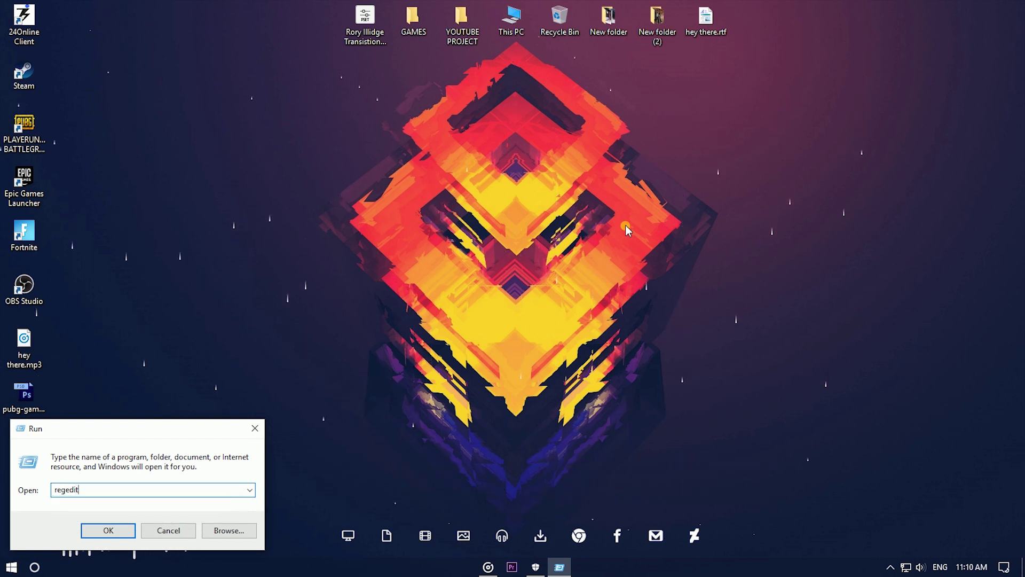
key(Return)
mouse_move(857, 369)
mouse_down()
mouse_move(942, 478)
mouse_move(1014, 545)
mouse_up()
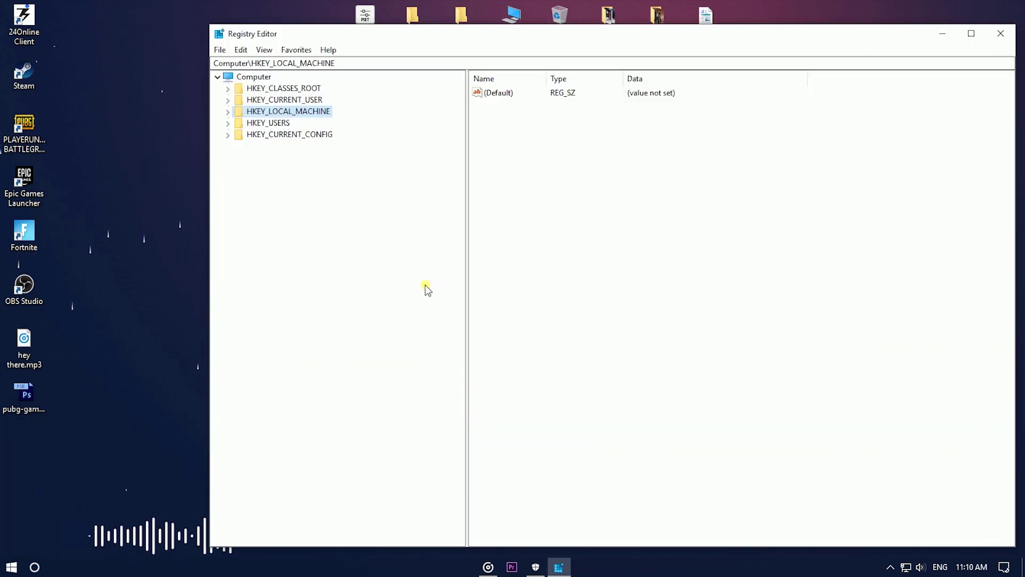
Navigate to HKLM\SOFTWARE\Policies\Microsoft\Windows Defender and select that key
double_click(272, 111)
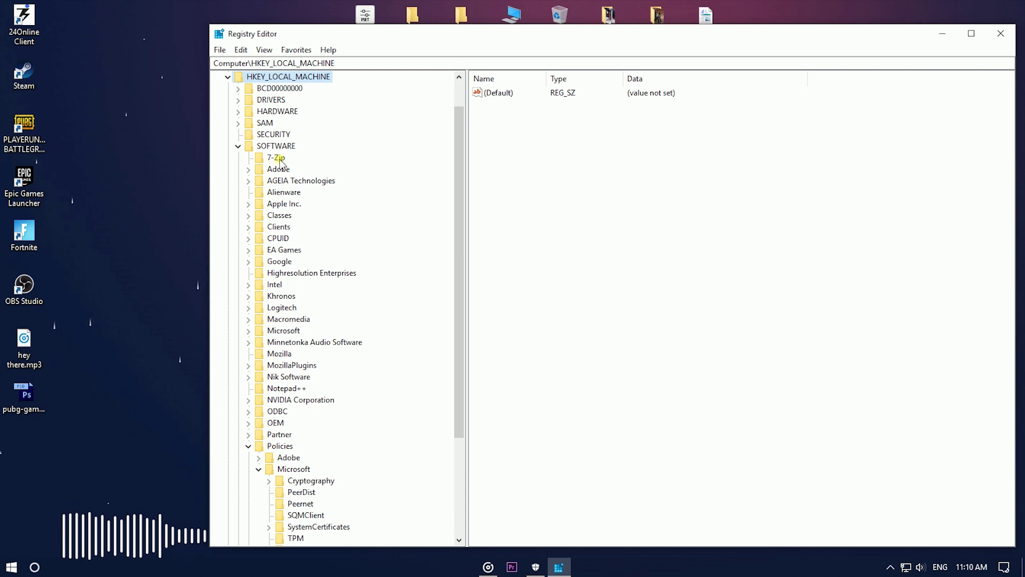
double_click(288, 446)
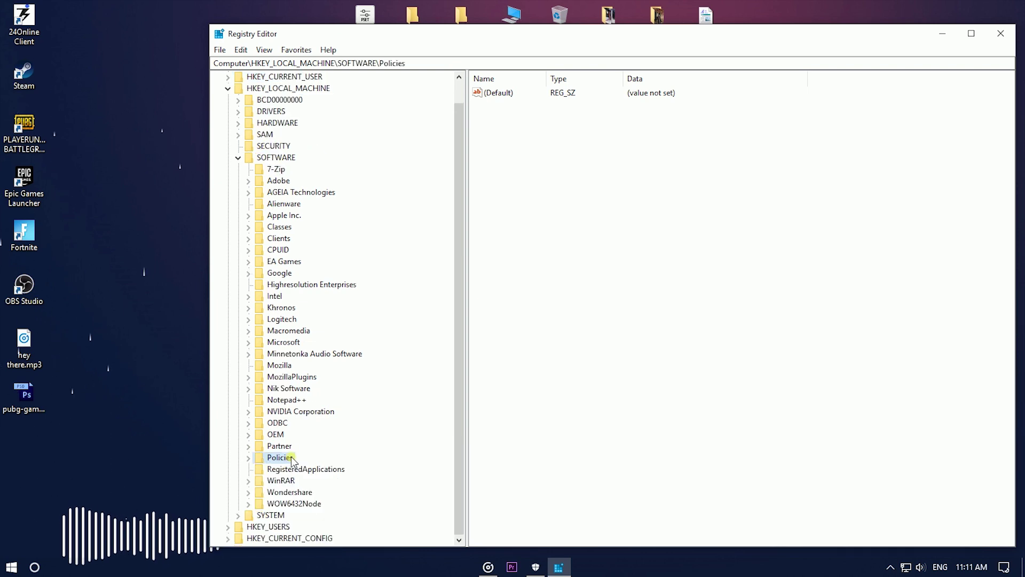
double_click(287, 459)
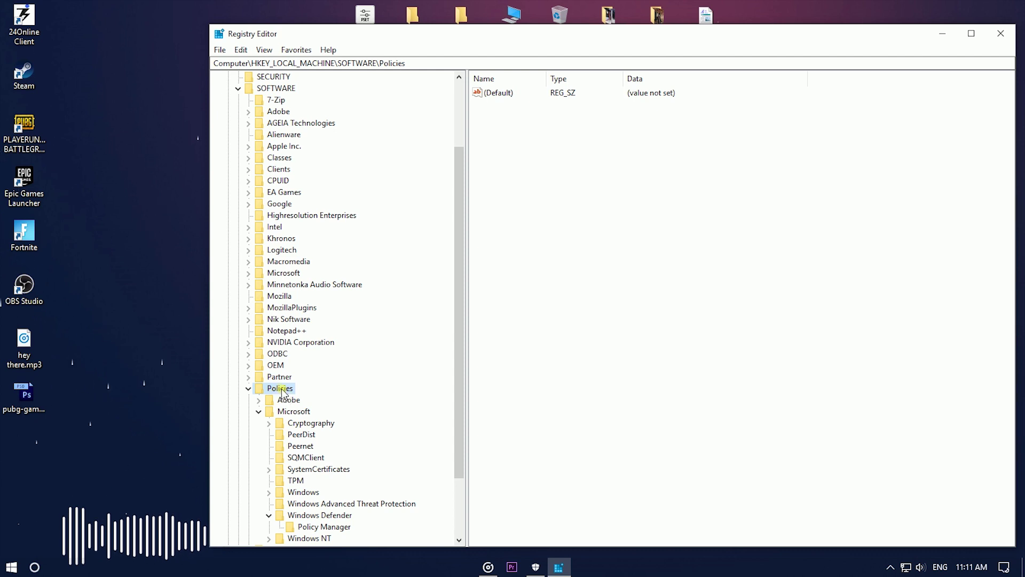
double_click(295, 412)
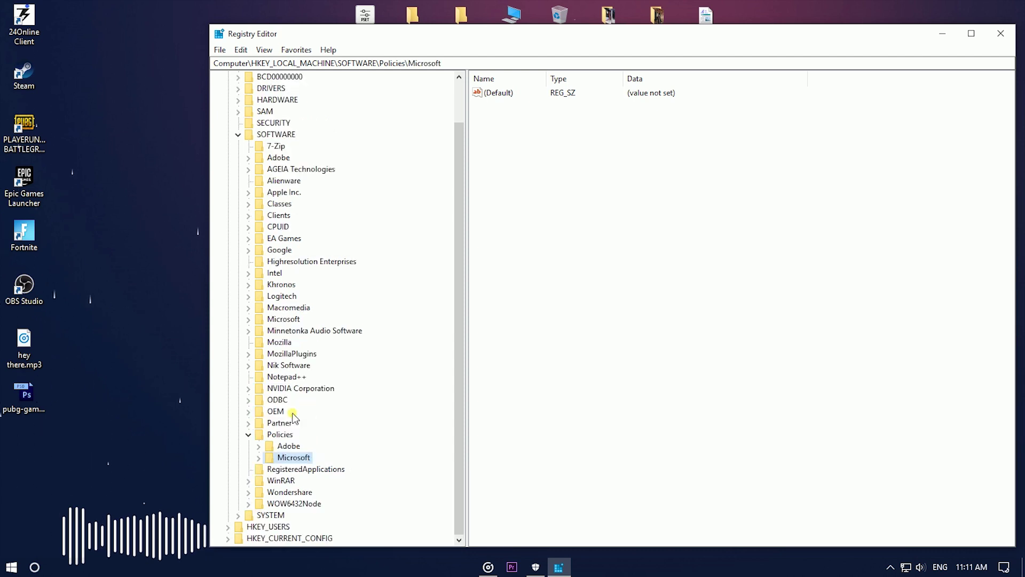
double_click(296, 458)
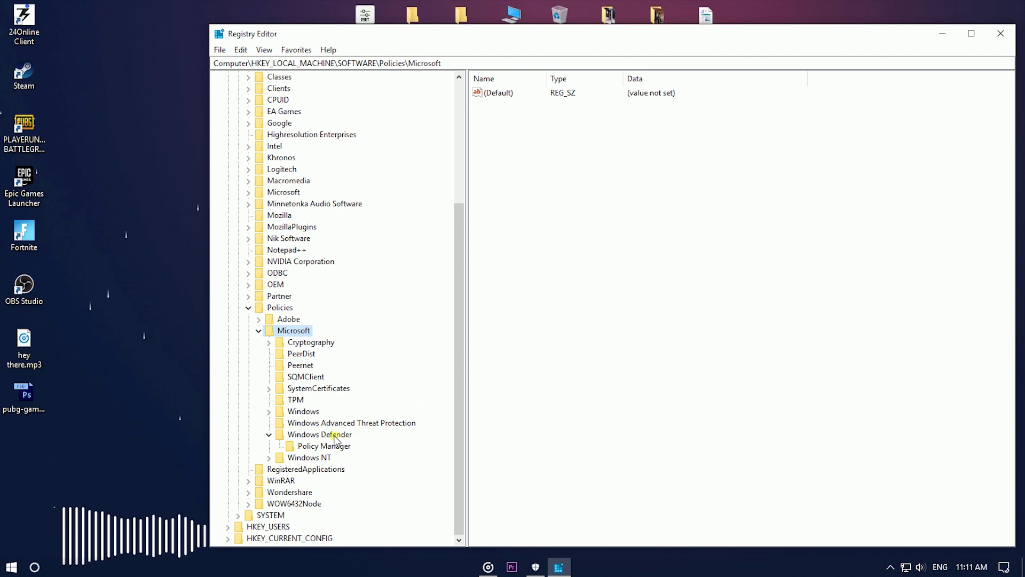
click(317, 434)
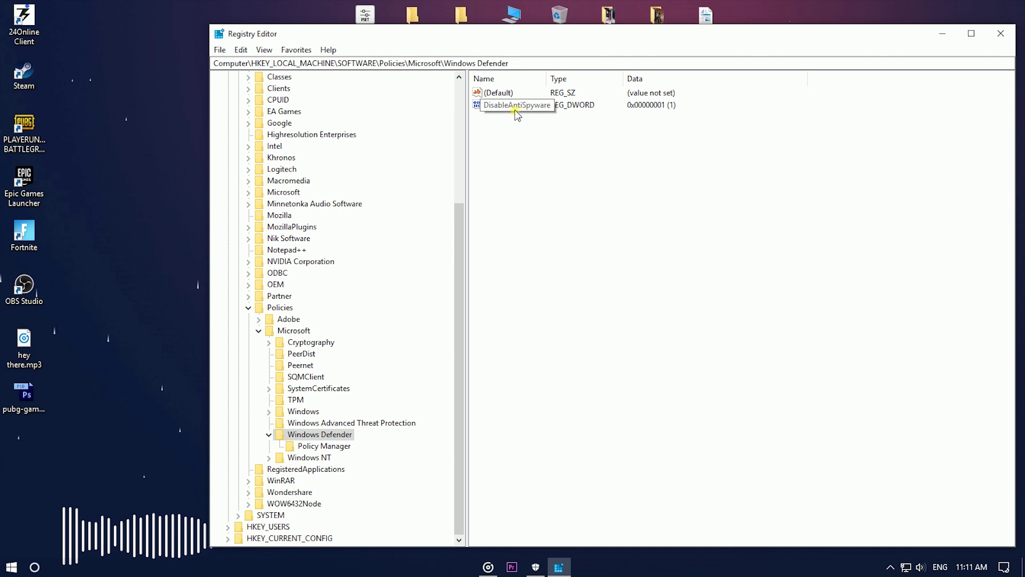
click(492, 105)
click(338, 436)
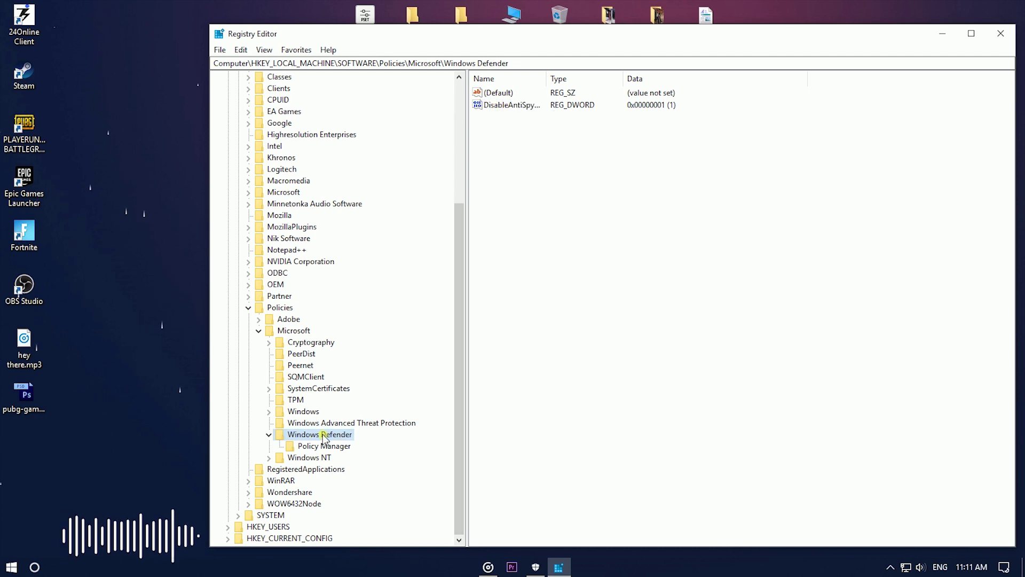
right_click(323, 439)
mouse_move(376, 327)
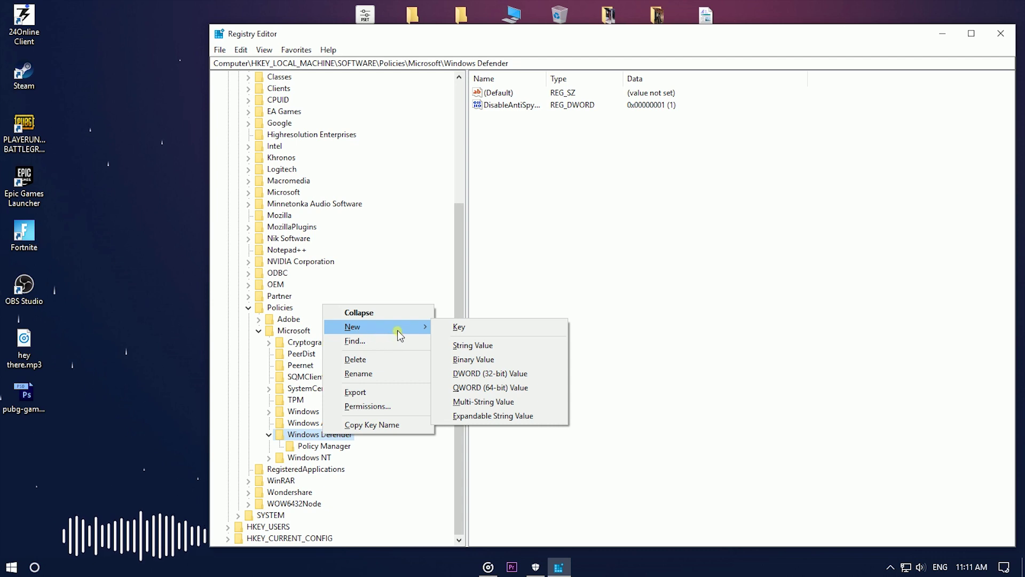
Create a DWORD (32-bit) value and name it DisableAntiSpyware
click(487, 374)
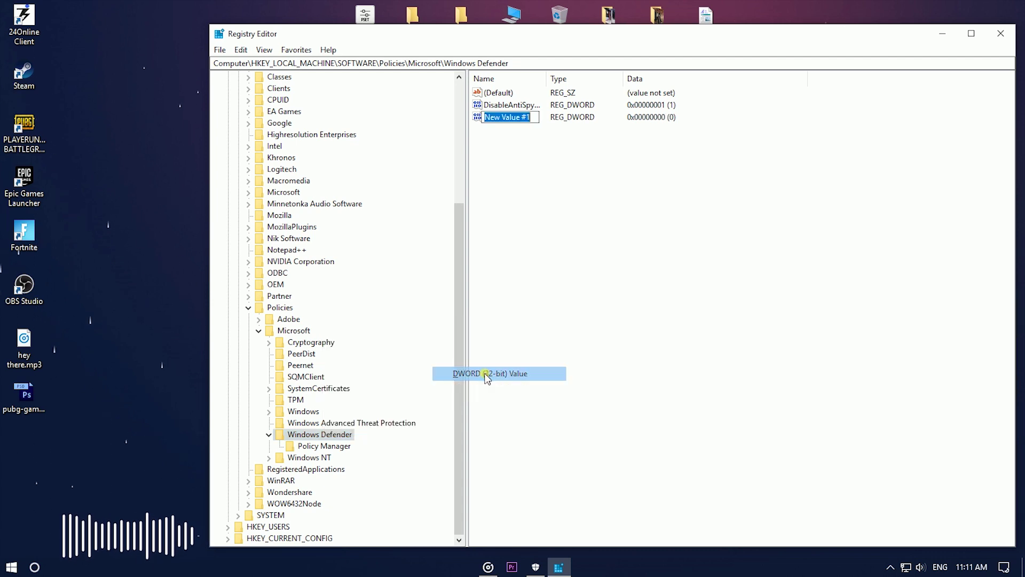
text(DisableAntiS)
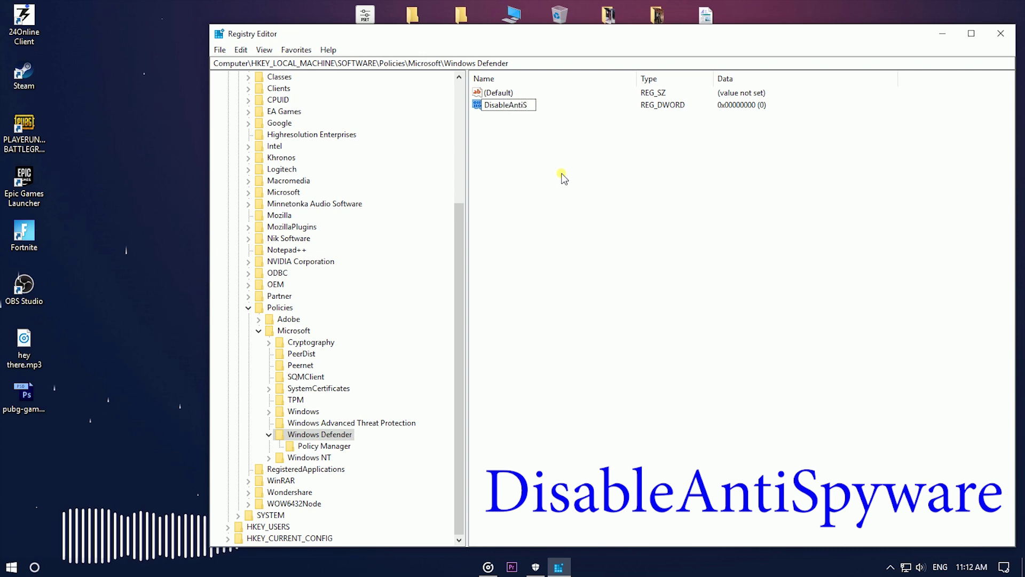
text(pyware)
key(Return)
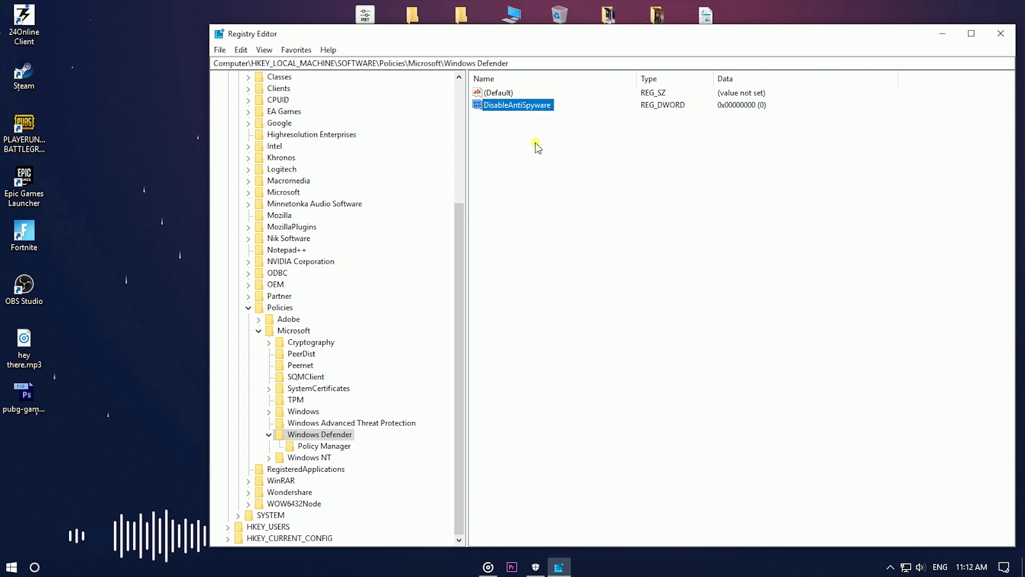
Change DisableAntiSpyware's value data from 0 to 1 and close Registry Editor
double_click(511, 104)
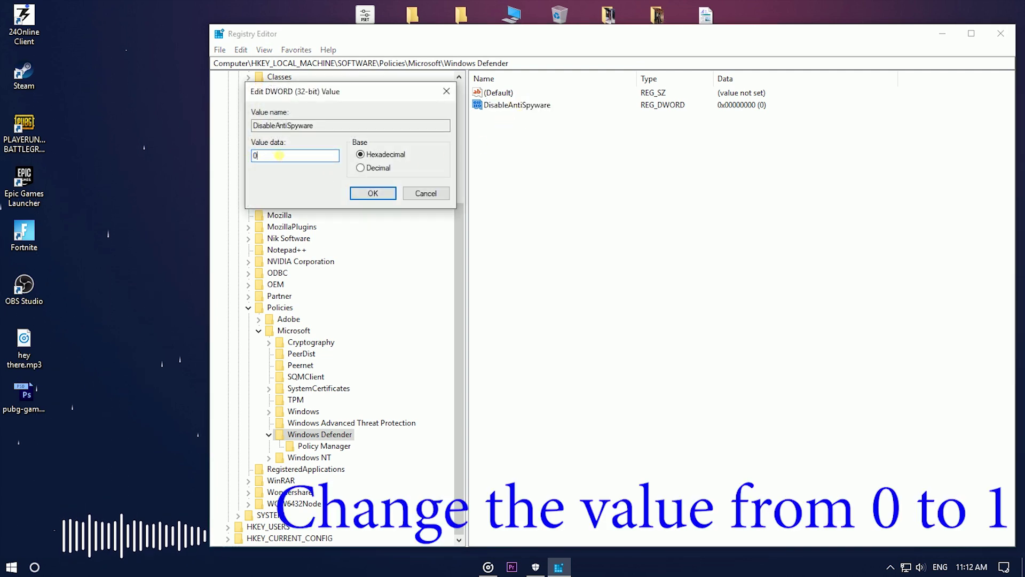
text(1)
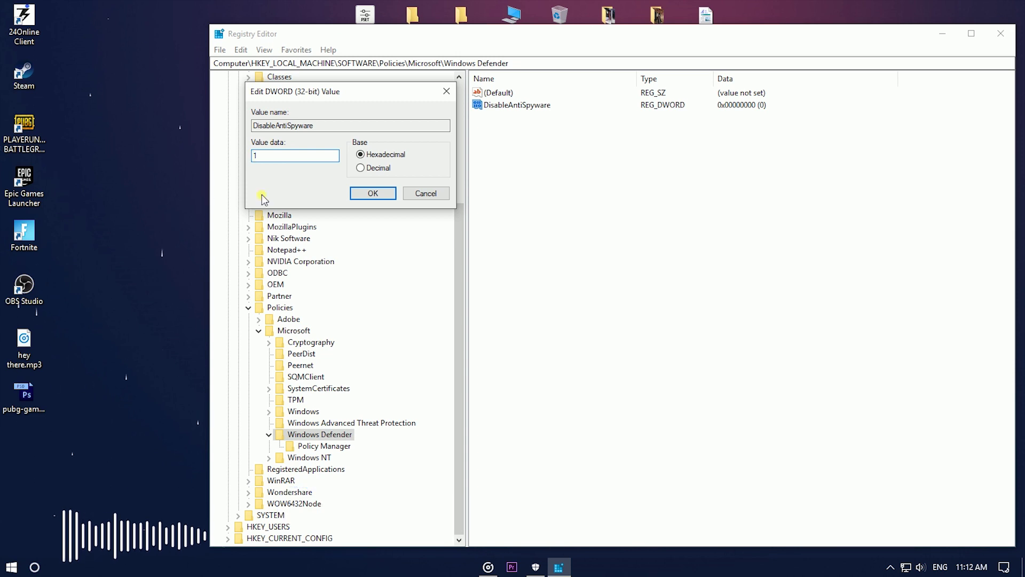
click(353, 193)
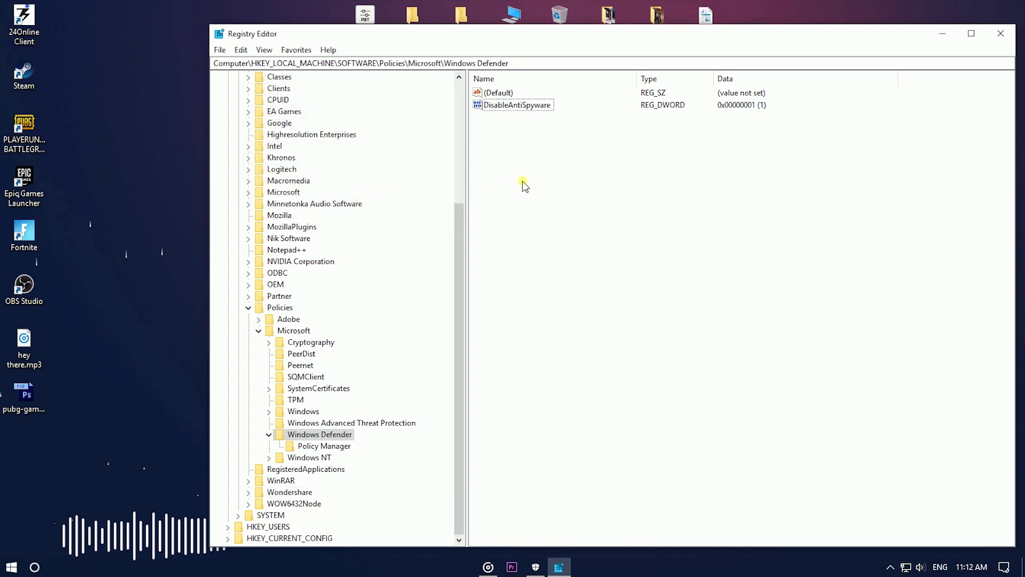
click(1001, 33)
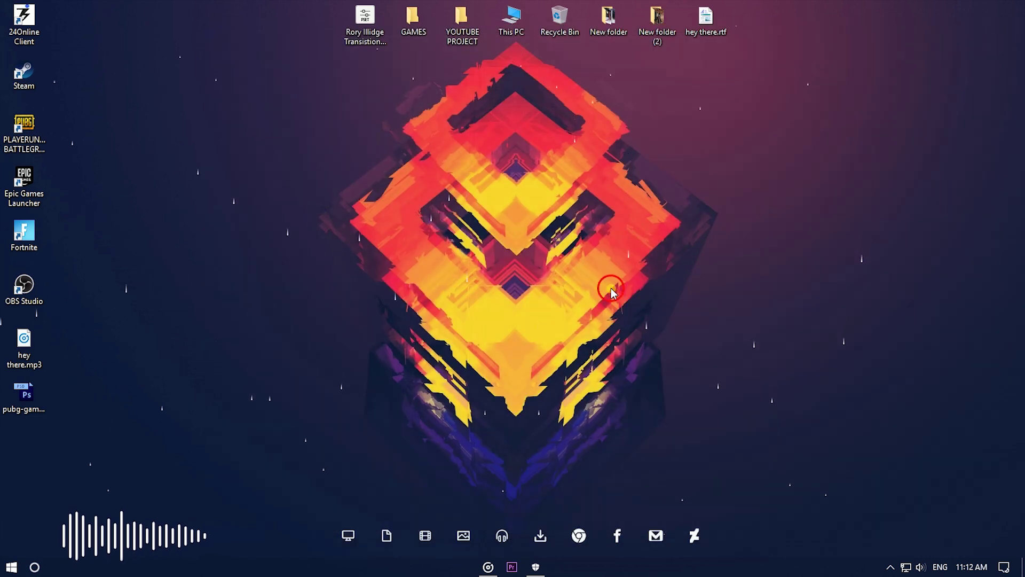
right_click(550, 264)
click(579, 306)
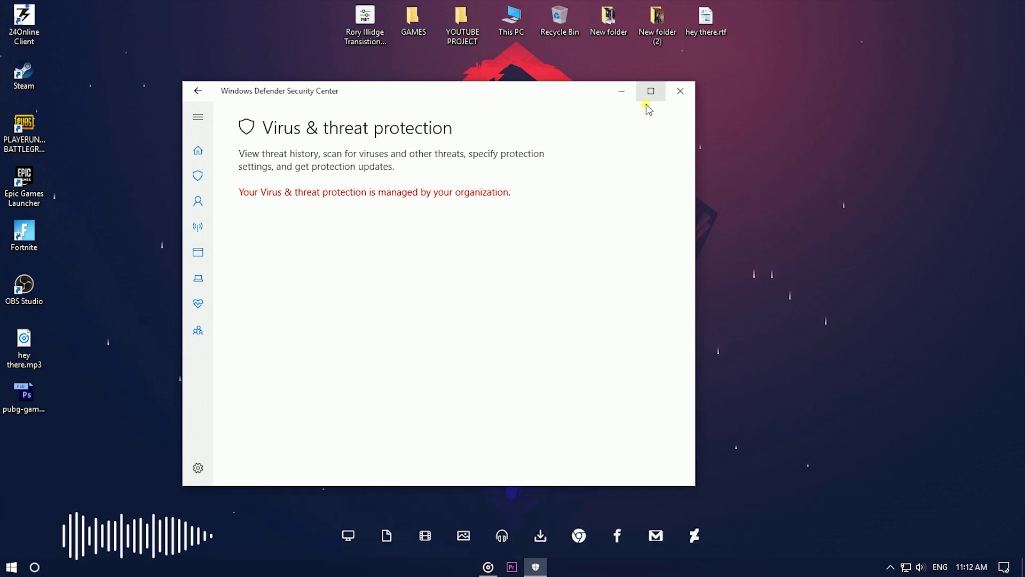
click(685, 95)
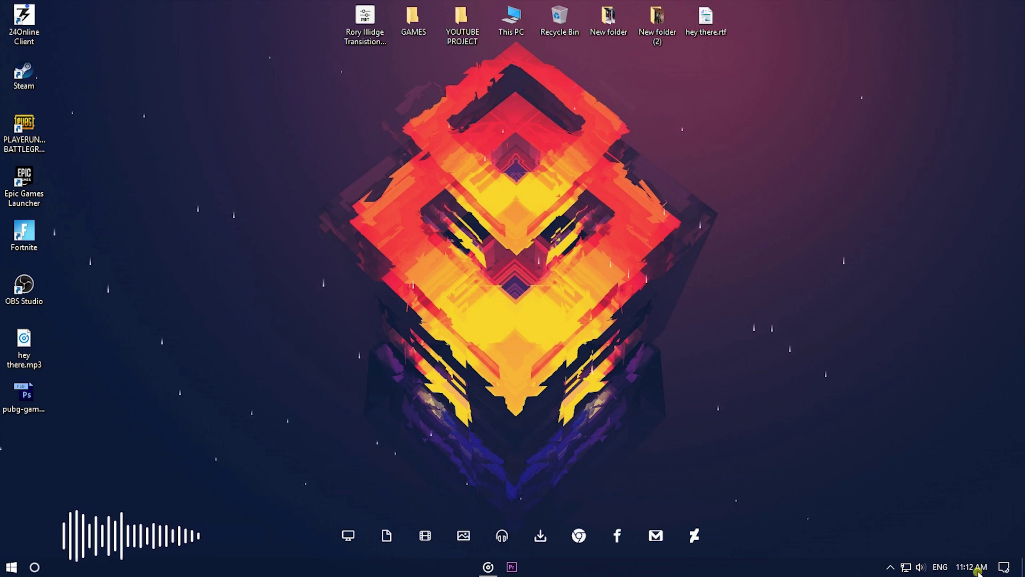